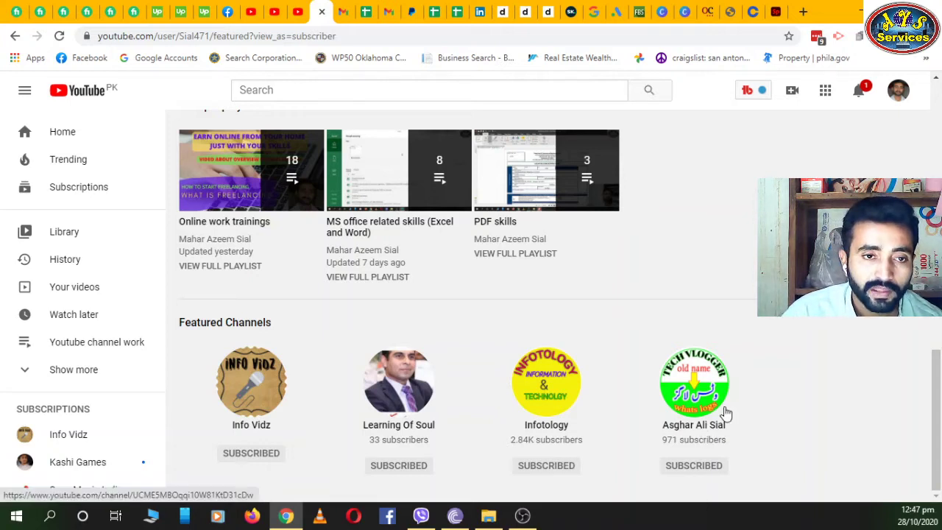
# - Switch to the YouTube Studio channel layout and examine the available options for the Uploads, Popular uploads and Multiple playlists sections
pyautogui.click(299, 22)
pyautogui.scroll(-5, 494, 378)
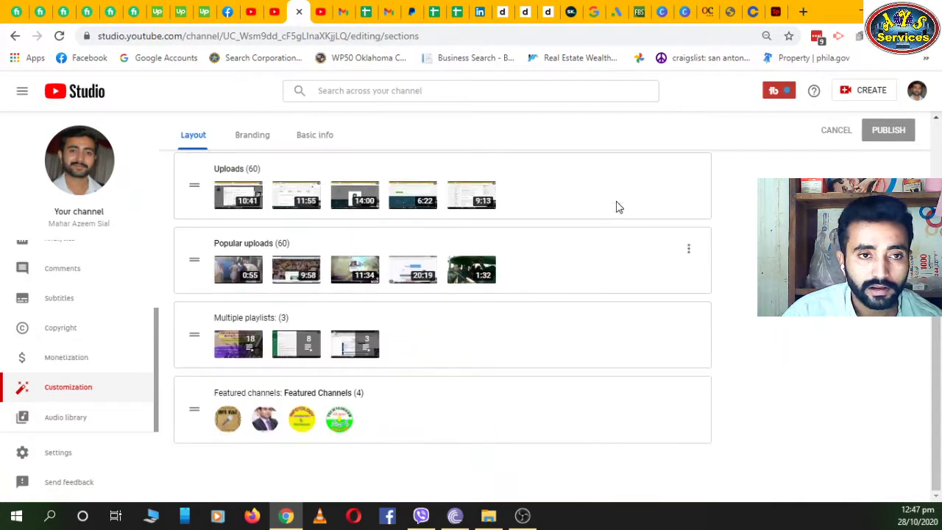
pyautogui.scroll(2, 619, 207)
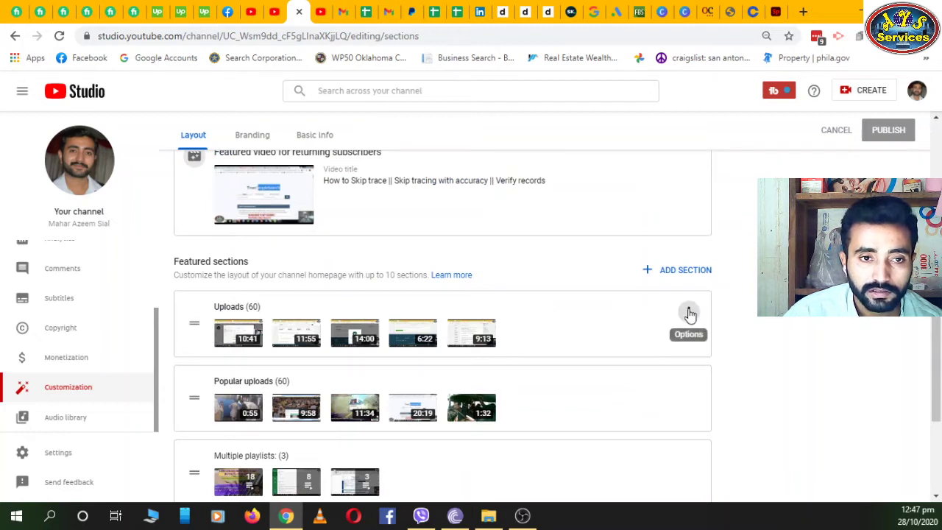
pyautogui.click(689, 313)
pyautogui.click(778, 370)
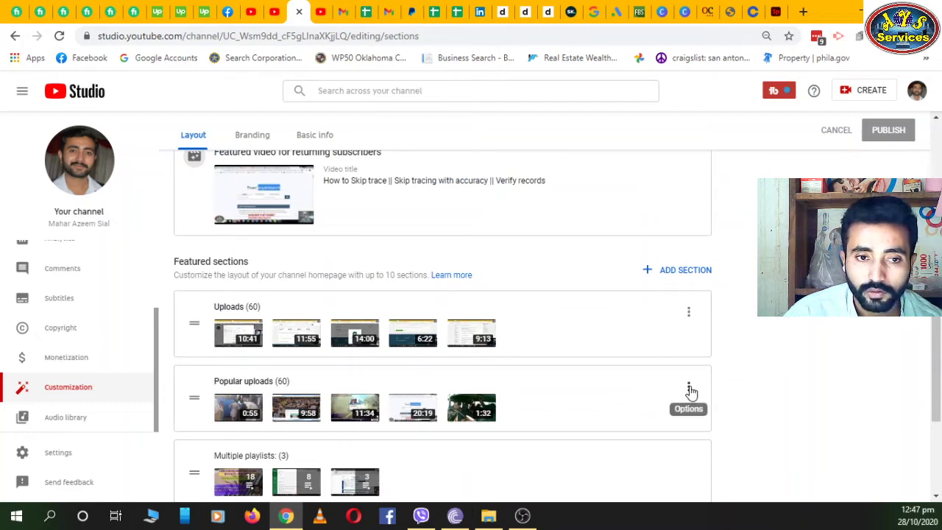
pyautogui.click(690, 390)
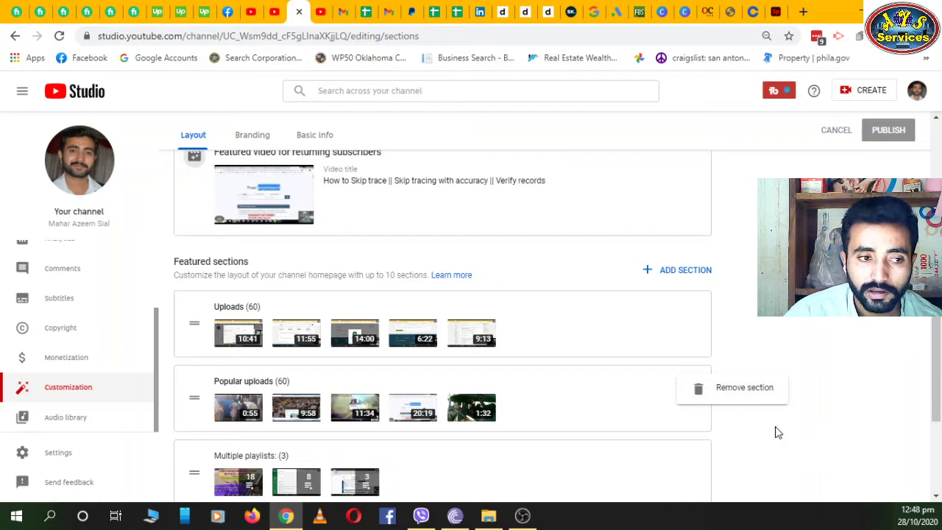
pyautogui.scroll(-2, 778, 433)
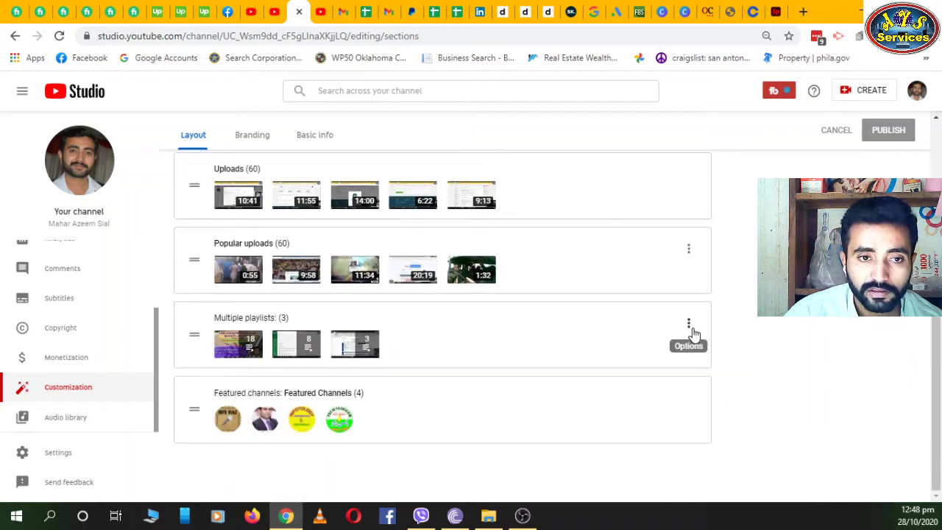
pyautogui.click(690, 327)
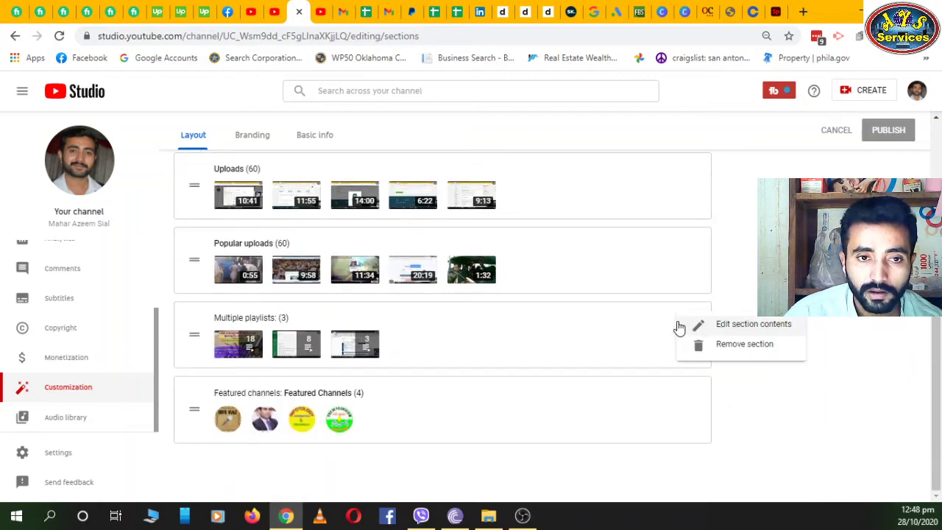
pyautogui.click(733, 425)
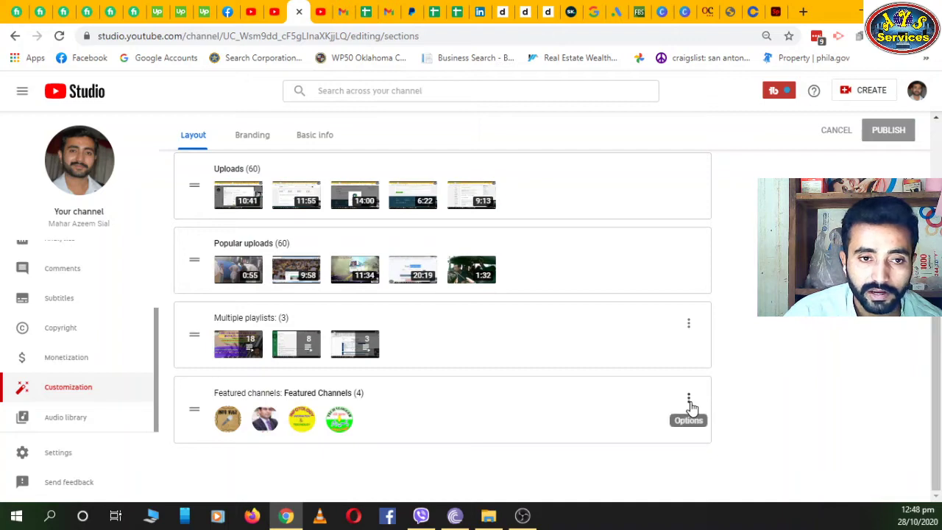
# - Edit the Featured Channels section, search for "bekar" and add the Bekaar Films channel to it
pyautogui.click(690, 403)
pyautogui.click(738, 406)
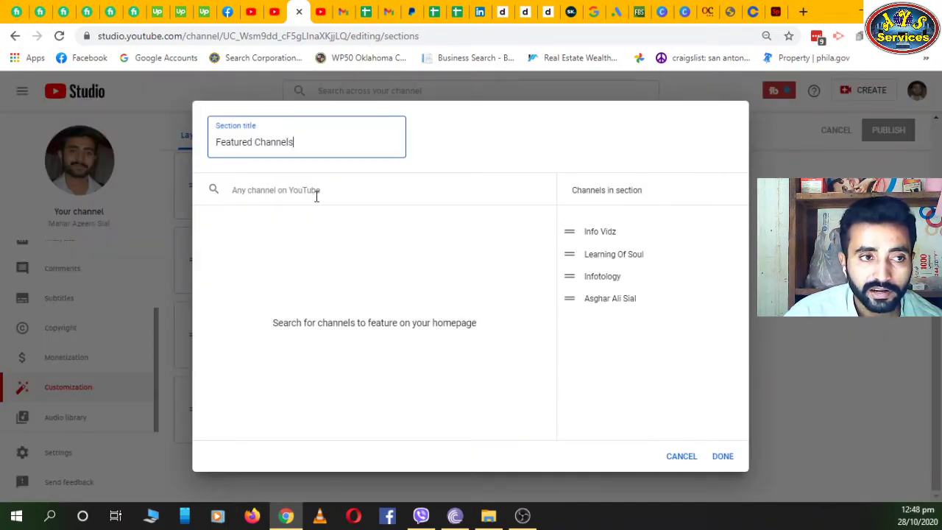
pyautogui.click(321, 192)
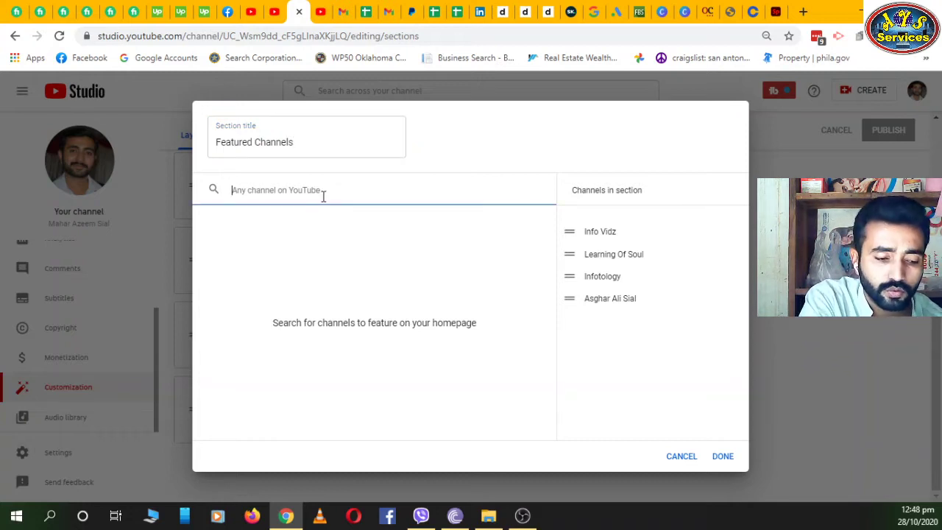
pyautogui.write('bekar')
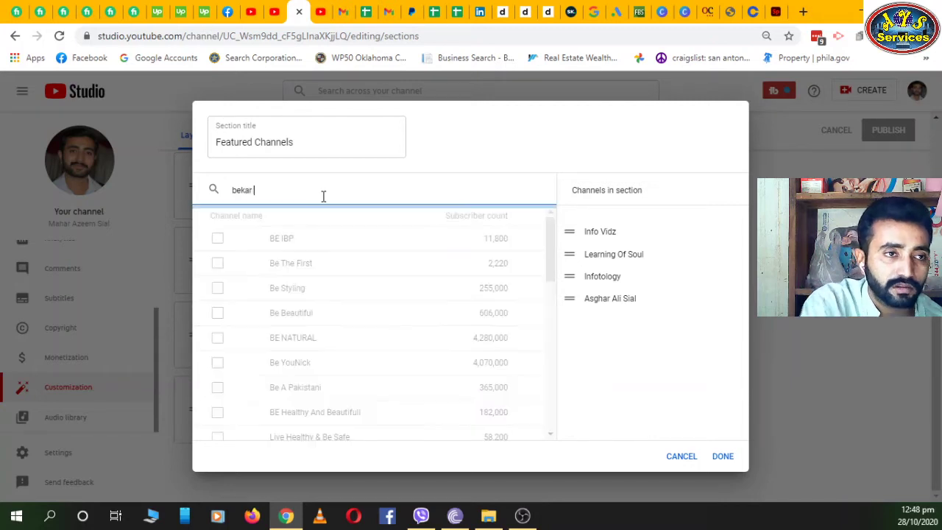
pyautogui.press('BackSpace')
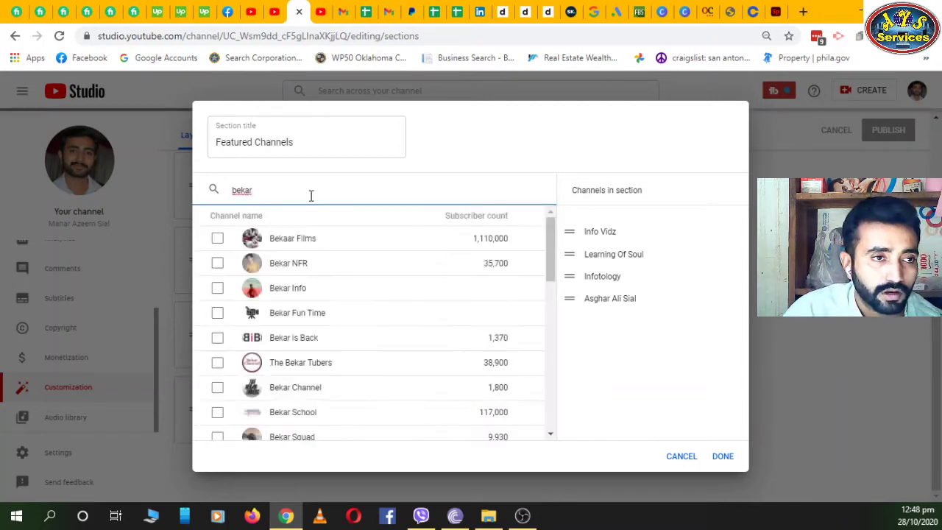
pyautogui.click(219, 241)
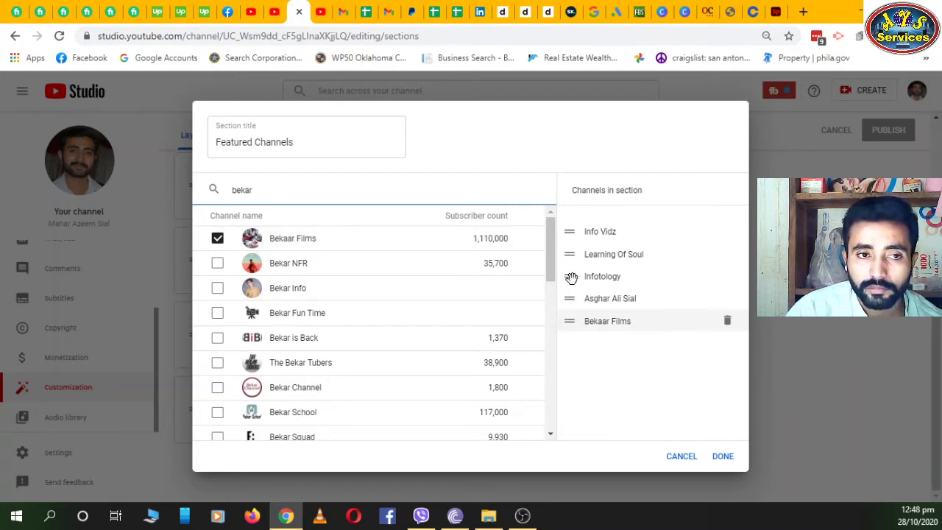
# - Move Bekaar Films directly below Info Vidz, remove it from the Featured Channels section and finish editing the section
pyautogui.moveTo(570, 321); pyautogui.dragTo(568, 237)
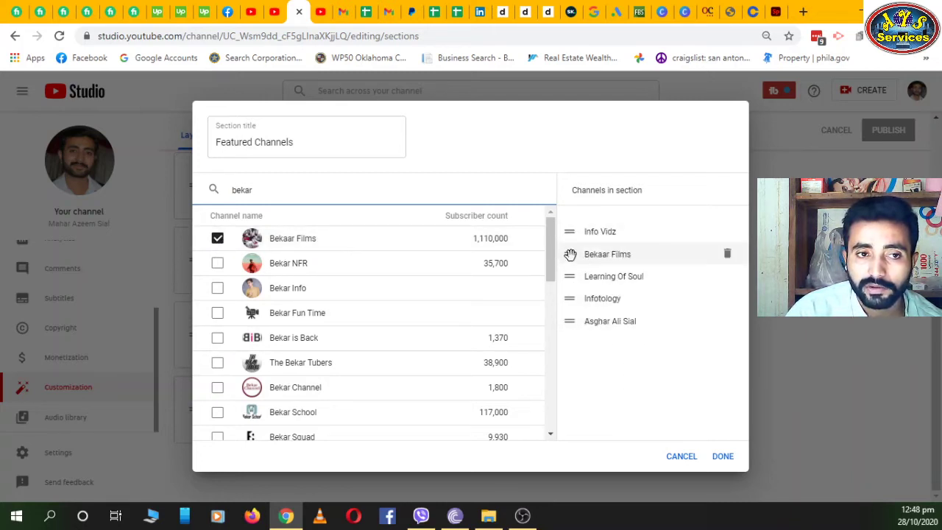
pyautogui.click(217, 239)
pyautogui.click(735, 459)
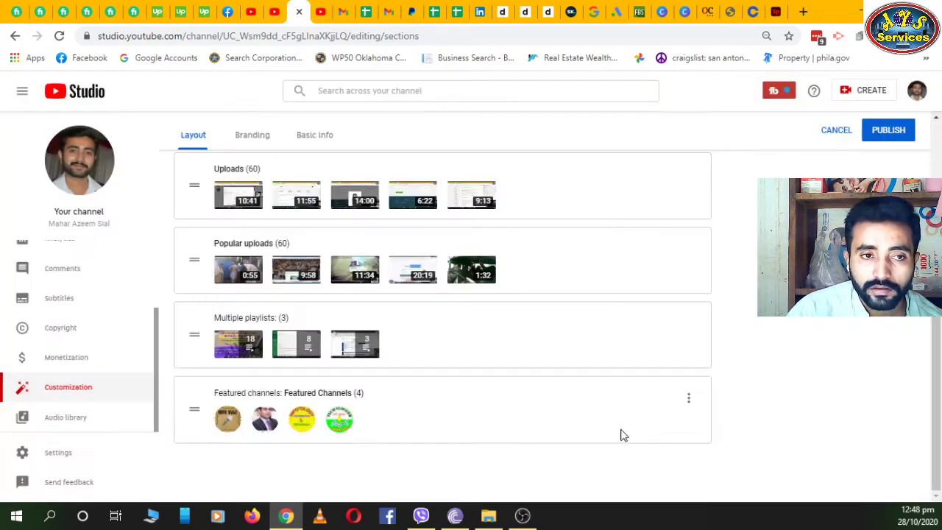
# - Open the channel's branding settings and review the profile picture, banner image and video watermark
pyautogui.scroll(8, 633, 335)
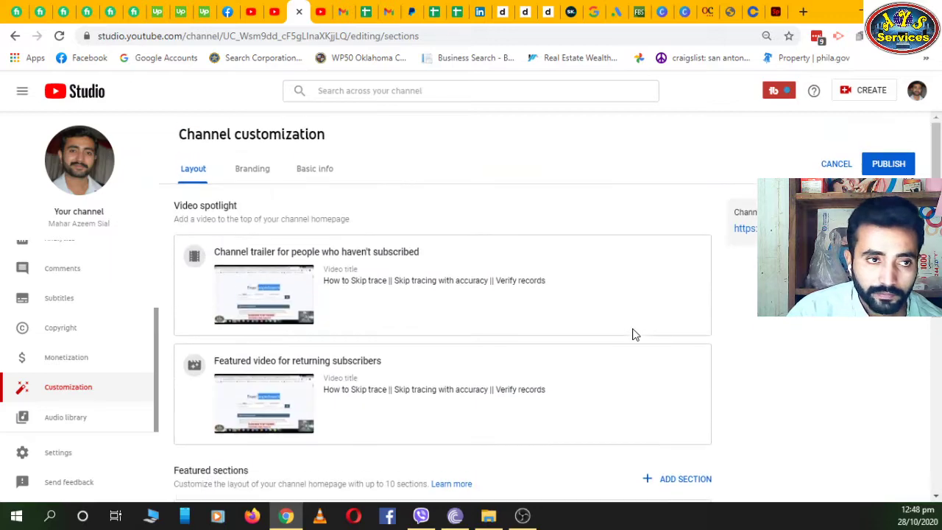
pyautogui.click(245, 172)
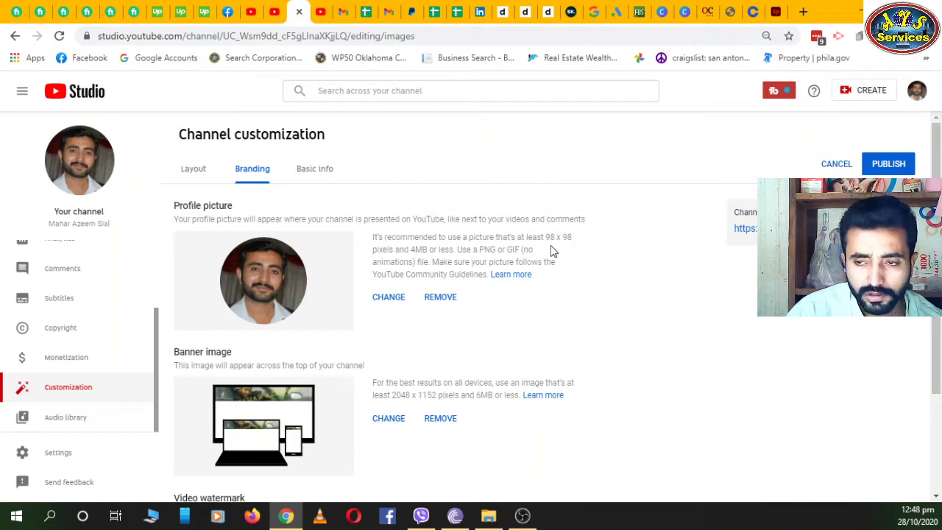
pyautogui.scroll(-2, 527, 250)
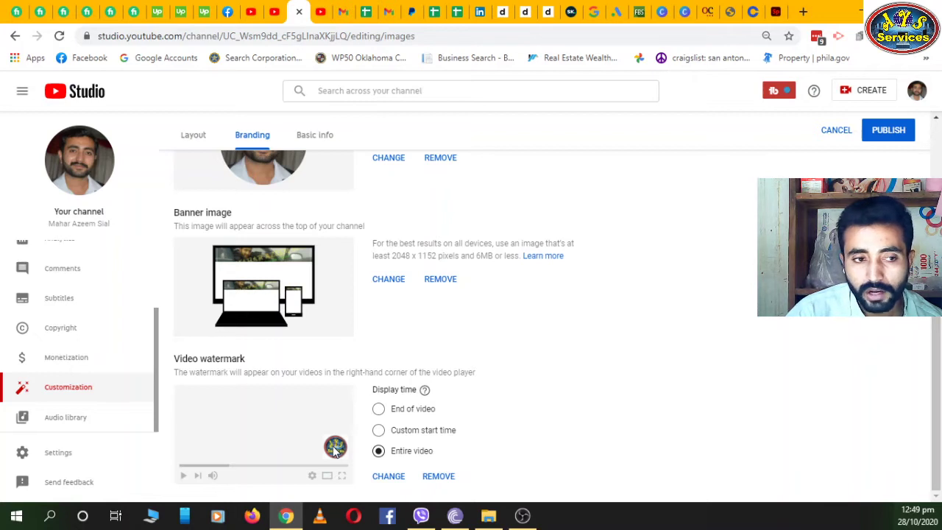
# - Try the End of video and Custom start time (00:05) watermark display options, restoring Entire video
pyautogui.click(379, 412)
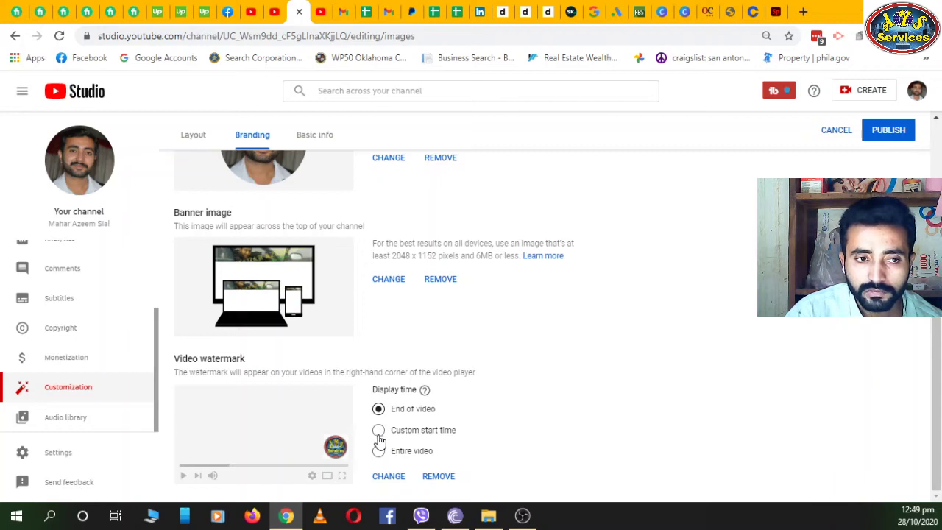
pyautogui.click(379, 432)
pyautogui.scroll(-1, 459, 433)
pyautogui.click(441, 431)
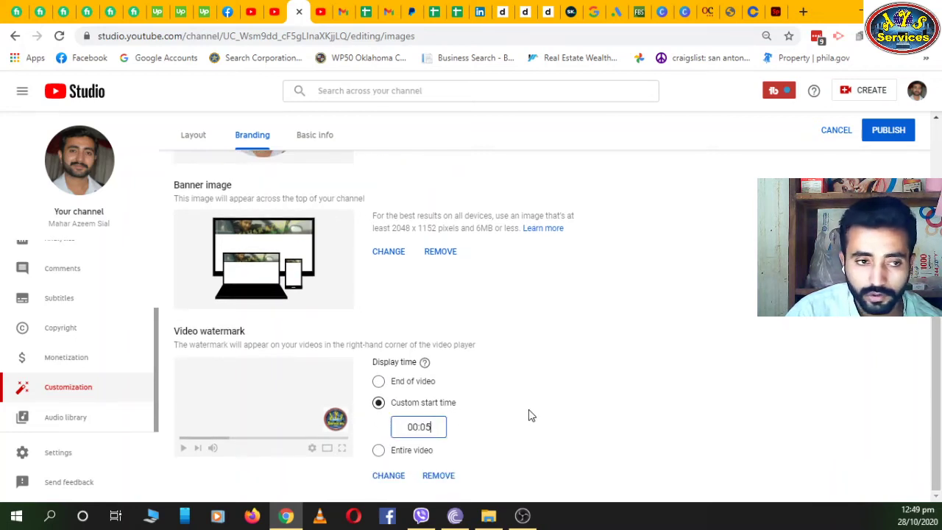
pyautogui.click(379, 450)
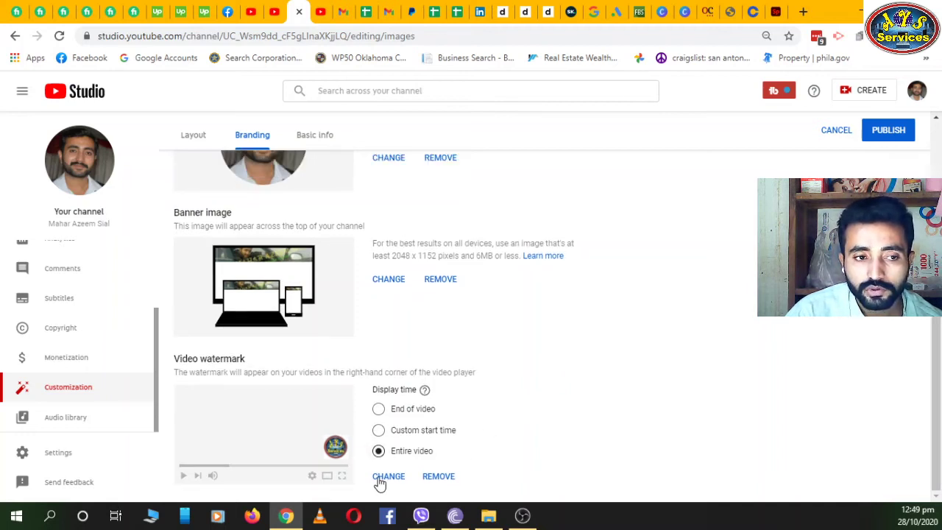
# - Open the channel's basic info and review the full channel description text
pyautogui.scroll(3, 371, 370)
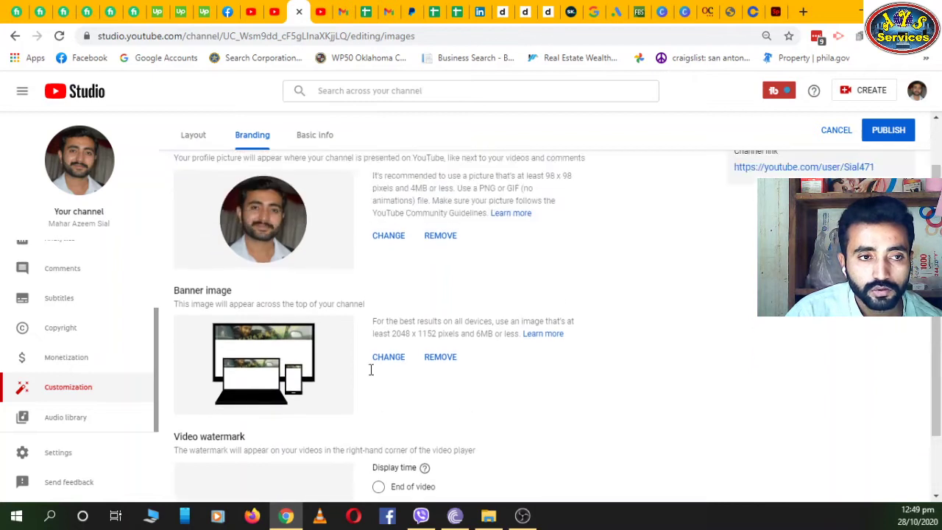
pyautogui.click(317, 177)
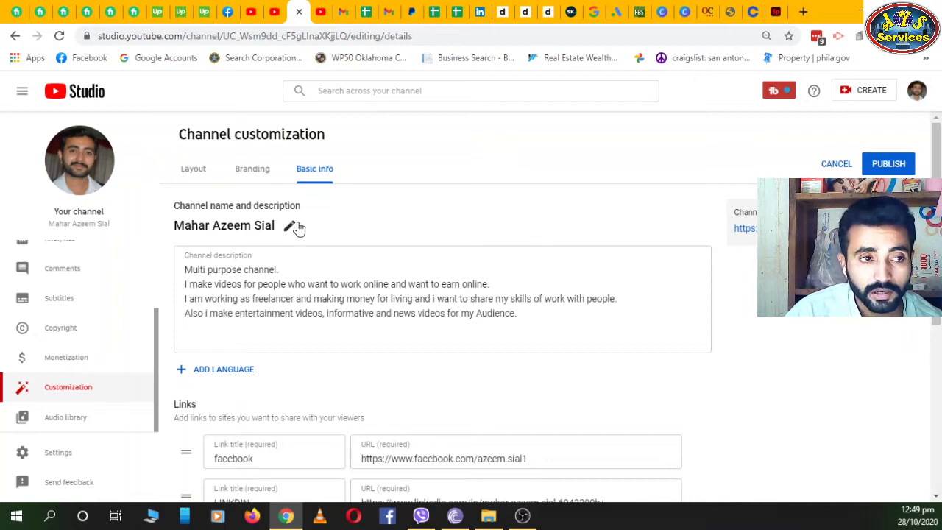
pyautogui.click(276, 293)
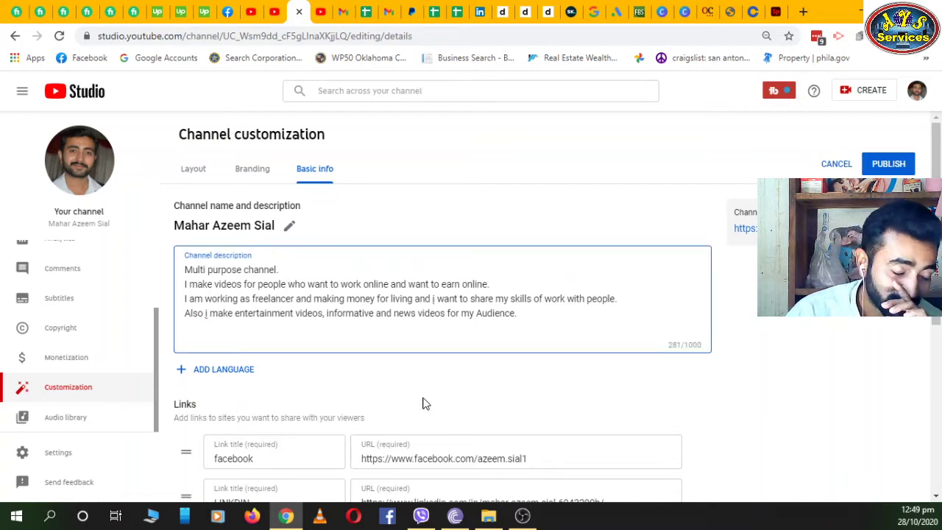
pyautogui.tripleClick(309, 312)
pyautogui.click(549, 327)
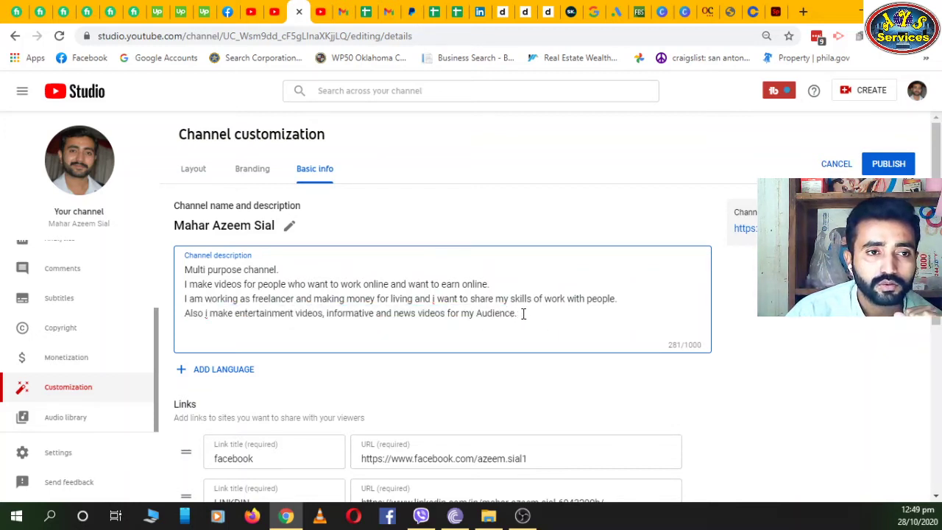
pyautogui.moveTo(523, 313); pyautogui.dragTo(187, 270)
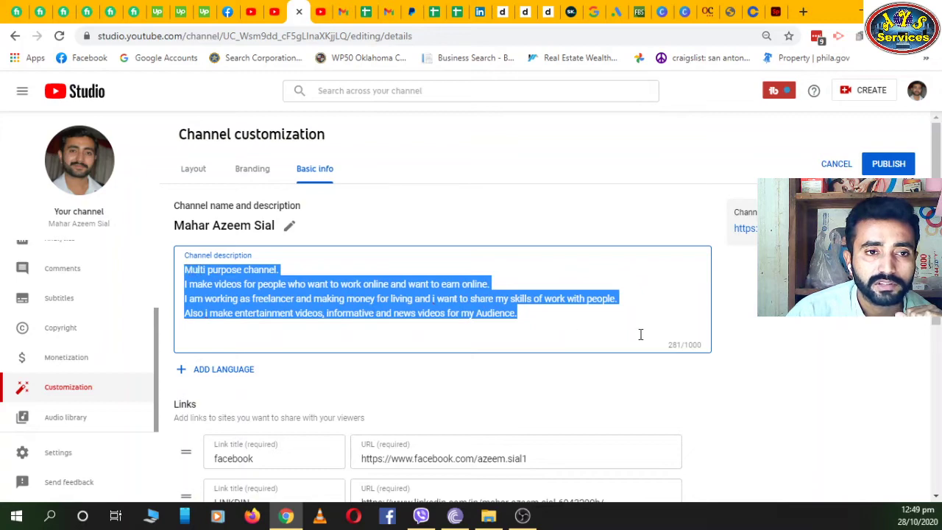
pyautogui.click(560, 335)
# - Try adding a channel translation with Urdu as the original language, and cancel it without choosing a translation language
pyautogui.scroll(-2, 559, 334)
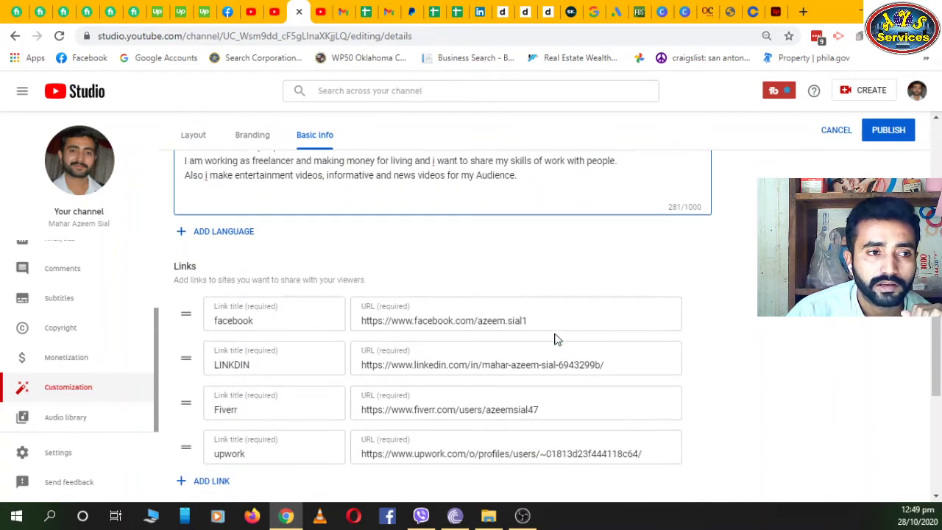
pyautogui.click(218, 236)
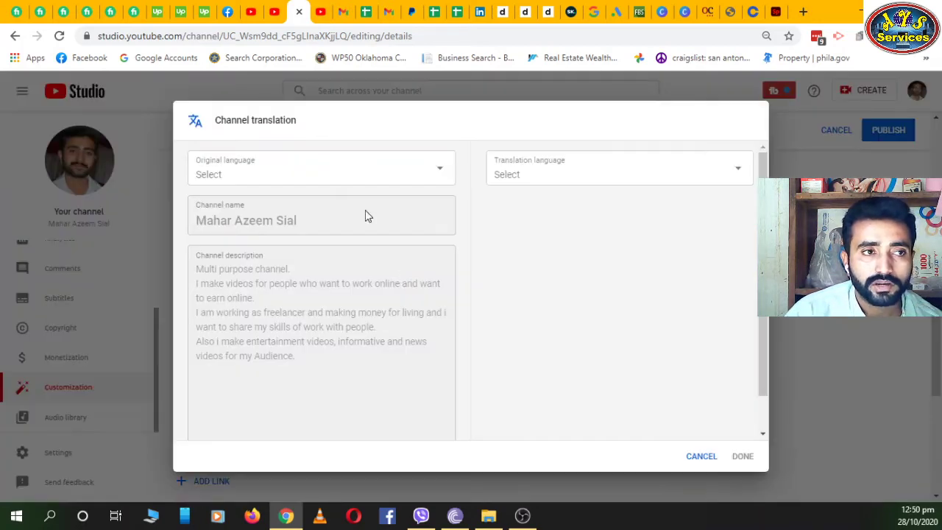
pyautogui.click(428, 172)
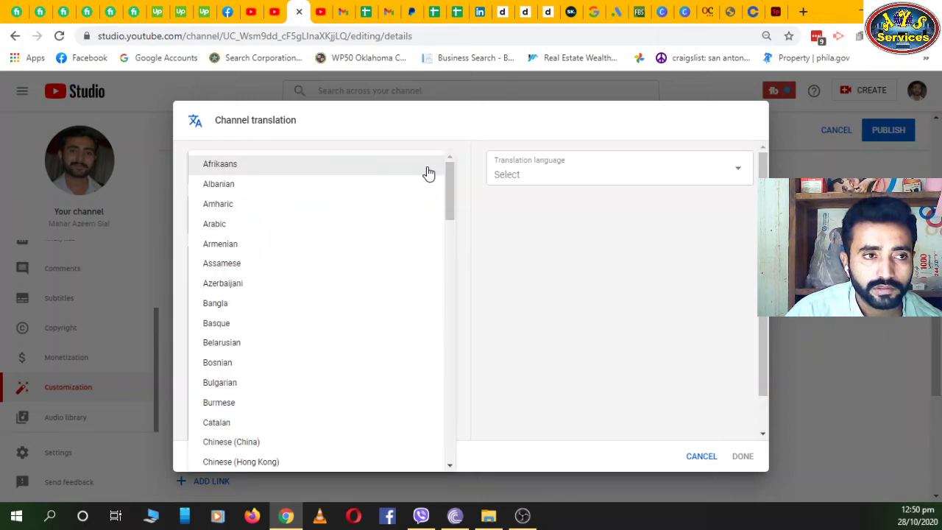
pyautogui.scroll(-15, 416, 186)
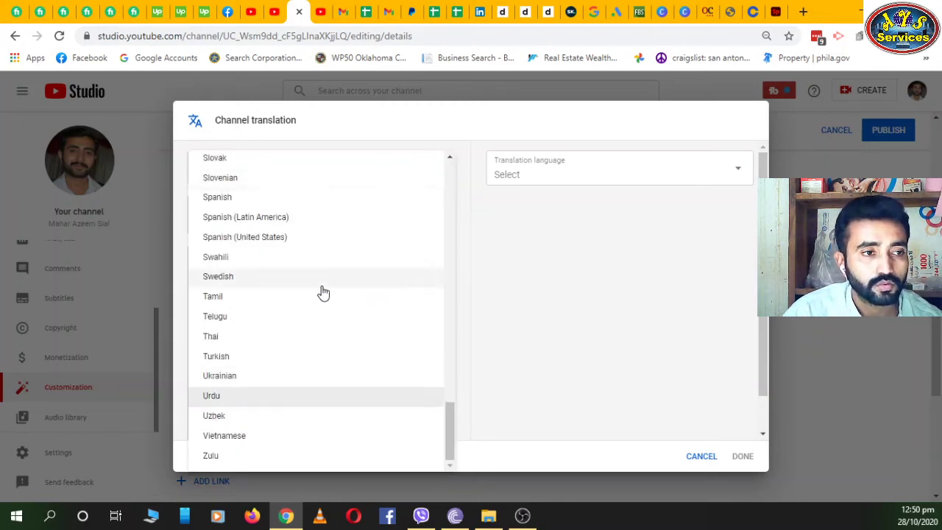
pyautogui.click(302, 398)
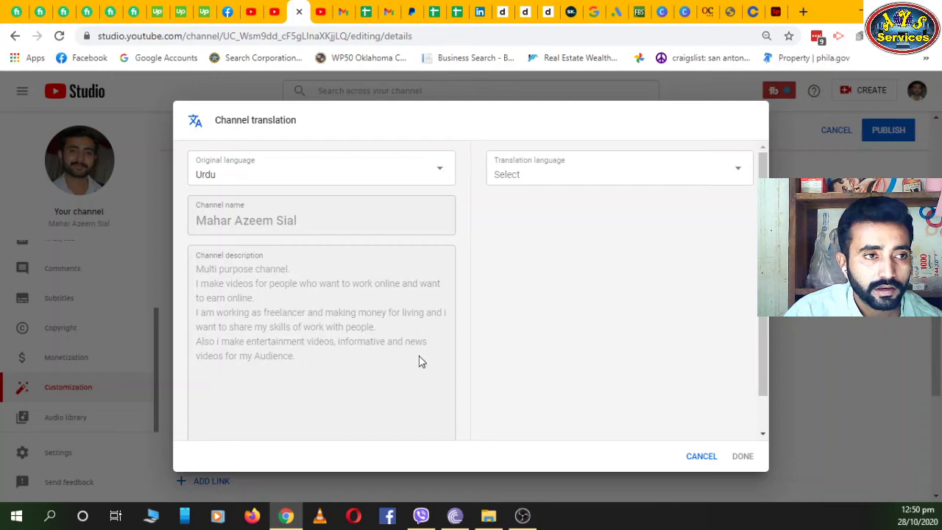
pyautogui.scroll(-1, 582, 374)
pyautogui.scroll(1, 583, 379)
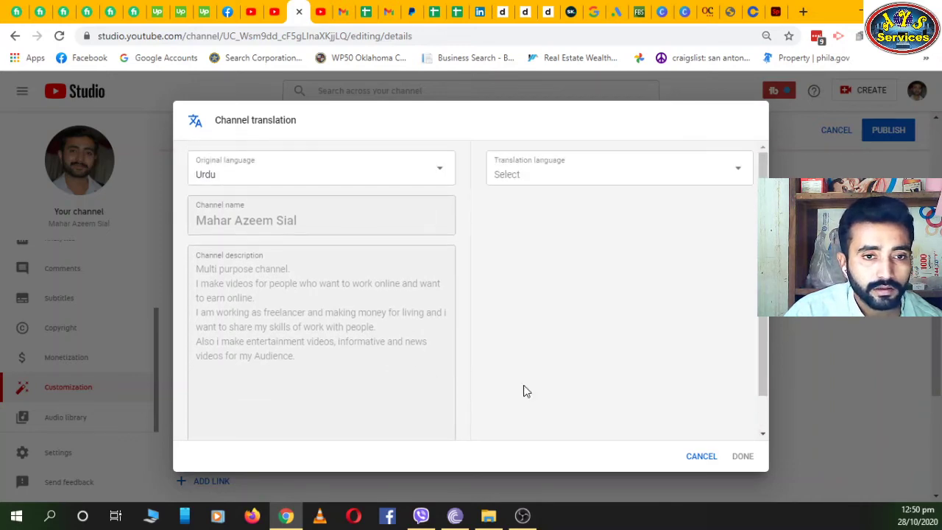
pyautogui.click(700, 456)
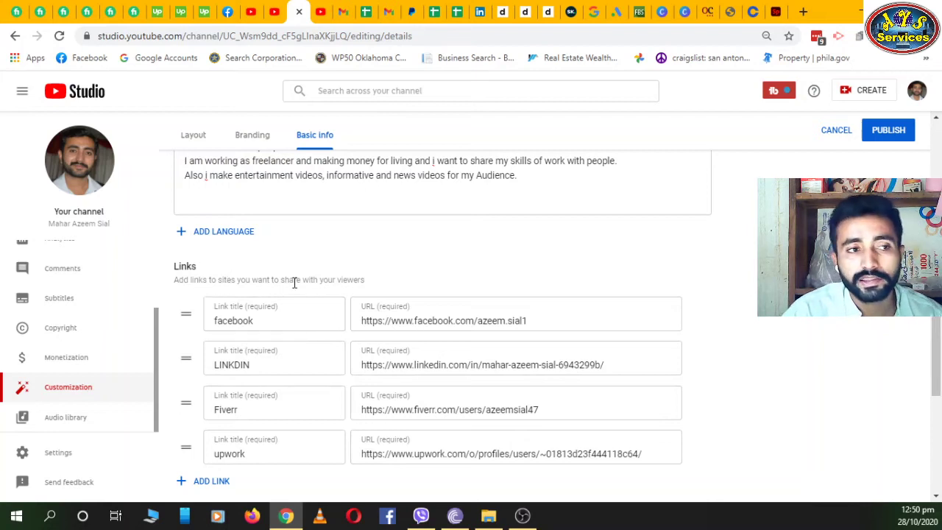
# - Review the channel's site links and open the Facebook link's title for editing
pyautogui.scroll(-1, 315, 277)
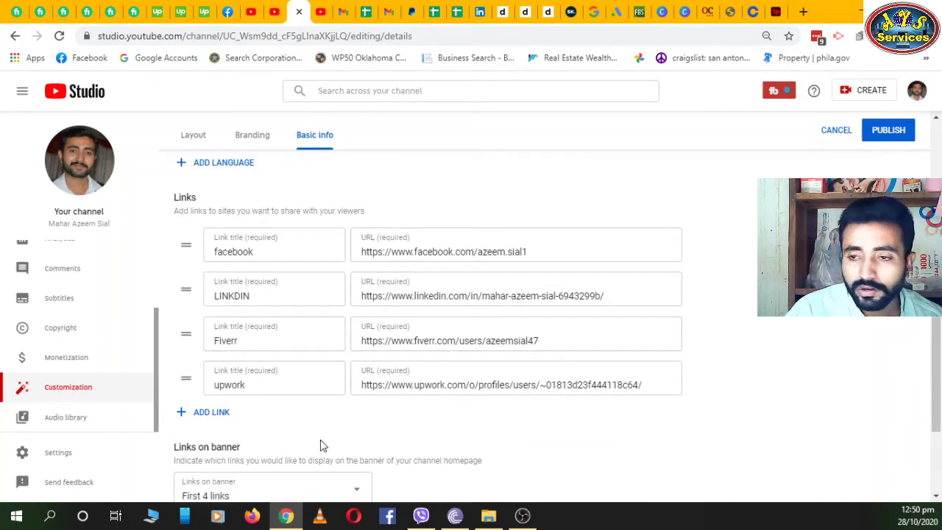
pyautogui.click(337, 258)
pyautogui.press('Tab')
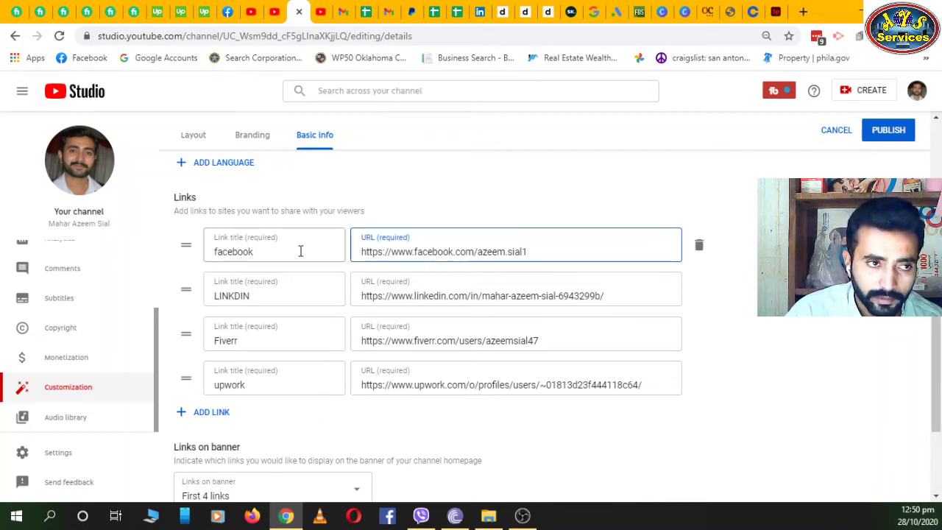
pyautogui.click(298, 251)
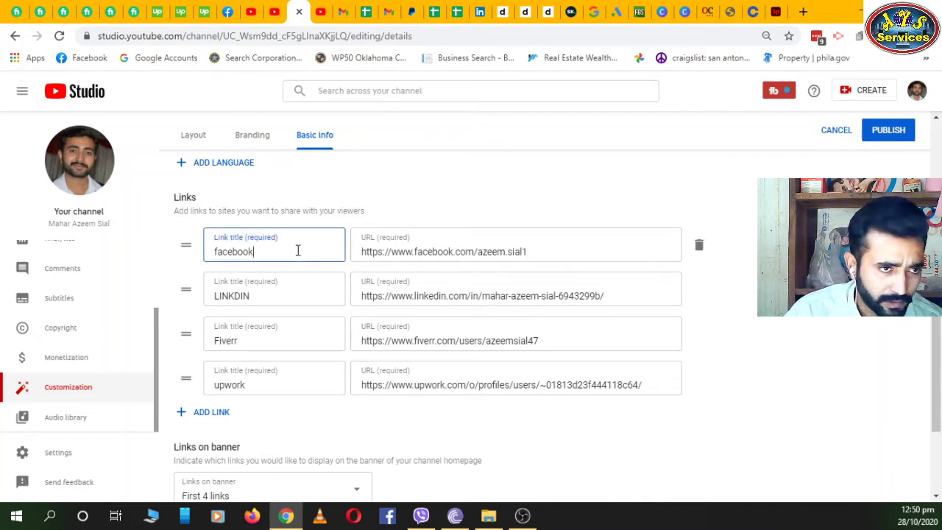
# - Go through the titles of the existing LinkedIn, Fiverr and Upwork site links without editing them
pyautogui.press('Tab')
pyautogui.click(301, 292)
pyautogui.click(298, 336)
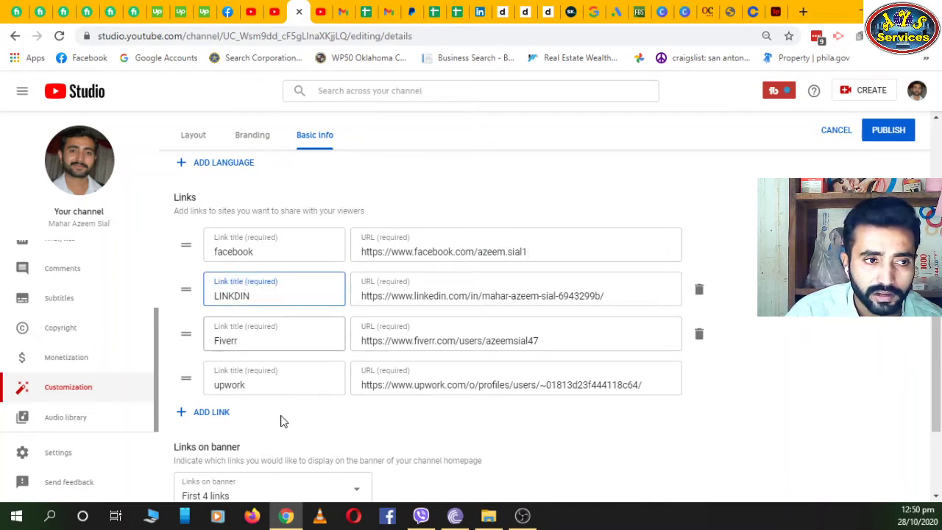
pyautogui.click(312, 378)
pyautogui.scroll(-1, 294, 379)
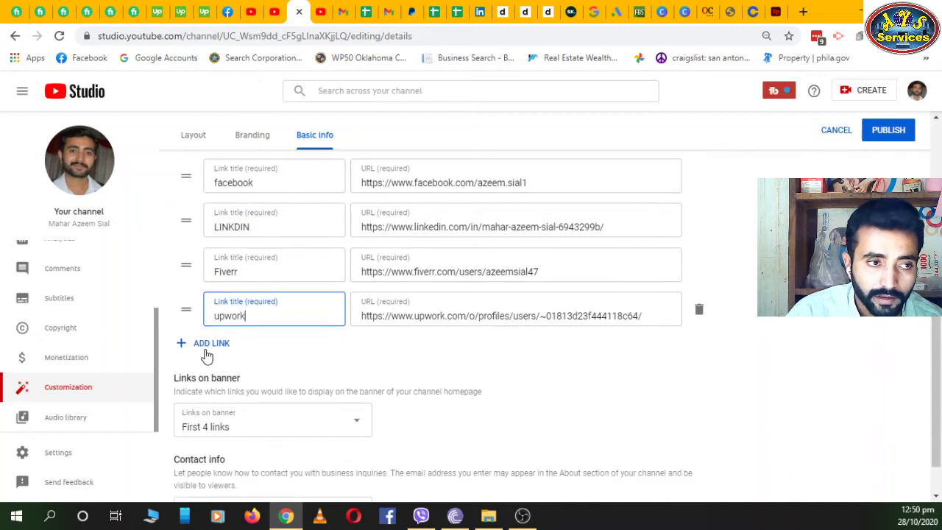
# - Try adding a fifth site link with a blank title and URL, and delete the empty row
pyautogui.click(202, 346)
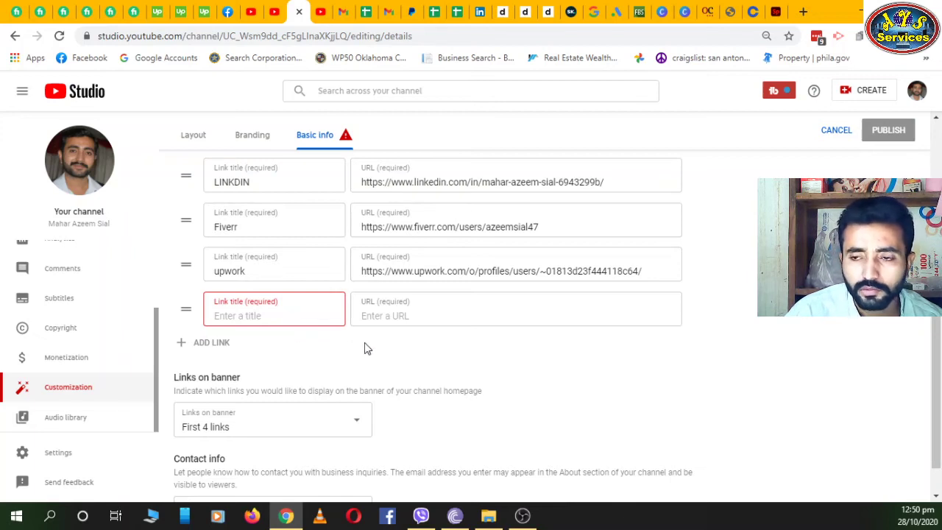
pyautogui.scroll(1, 364, 350)
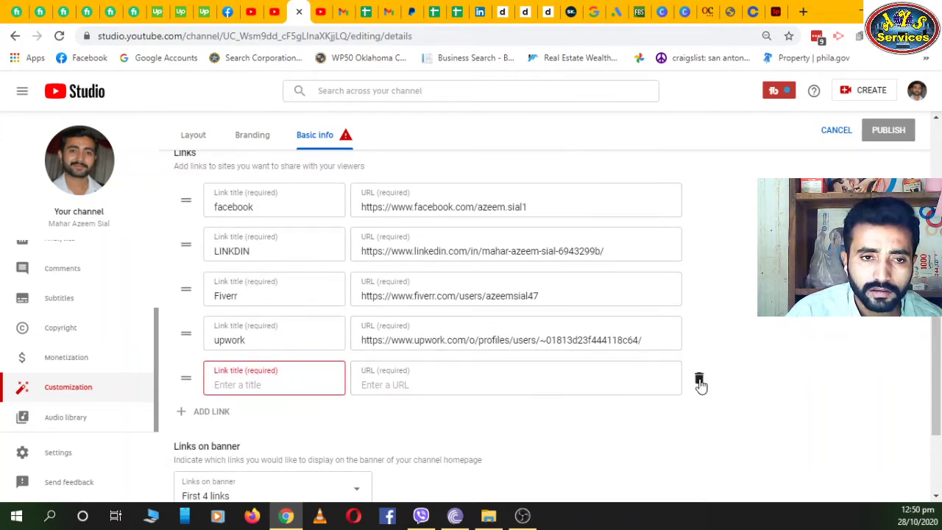
pyautogui.click(698, 381)
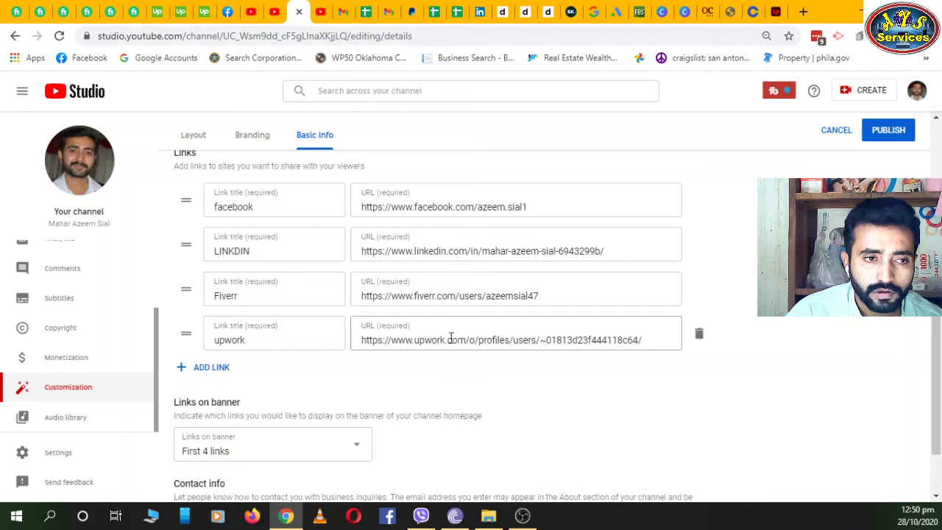
# - Capitalize the first letter of the Upwork and Facebook link titles so they read "Upwork" and "Facebook"
pyautogui.click(218, 340)
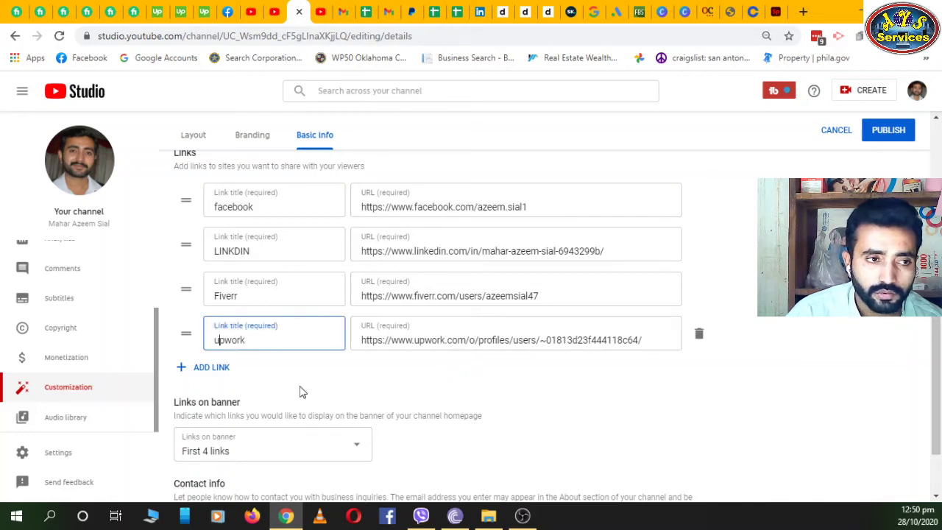
pyautogui.press('BackSpace')
pyautogui.write('U')
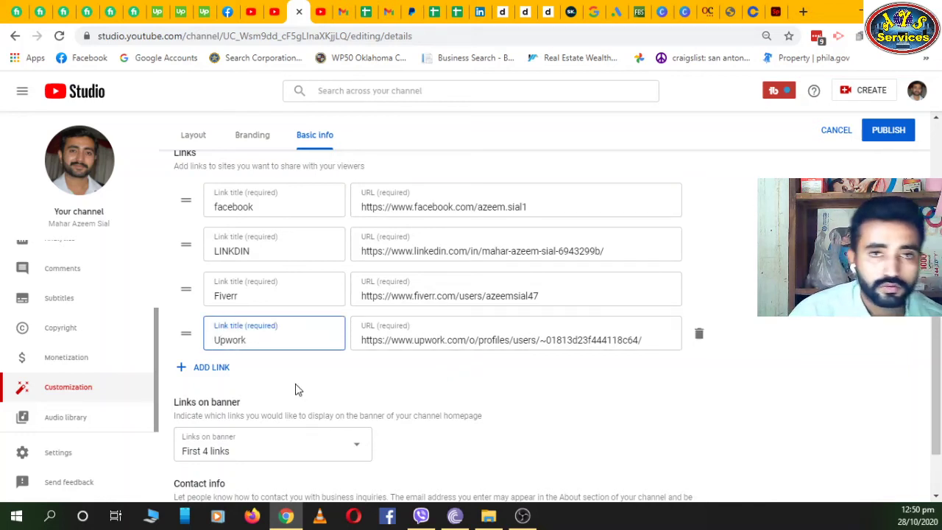
pyautogui.click(434, 379)
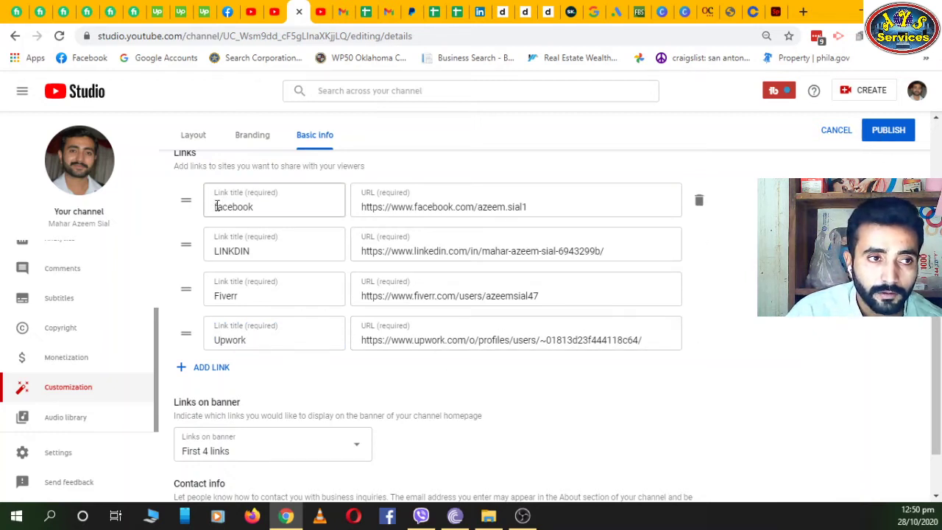
pyautogui.click(217, 207)
pyautogui.press('Delete')
pyautogui.write('F')
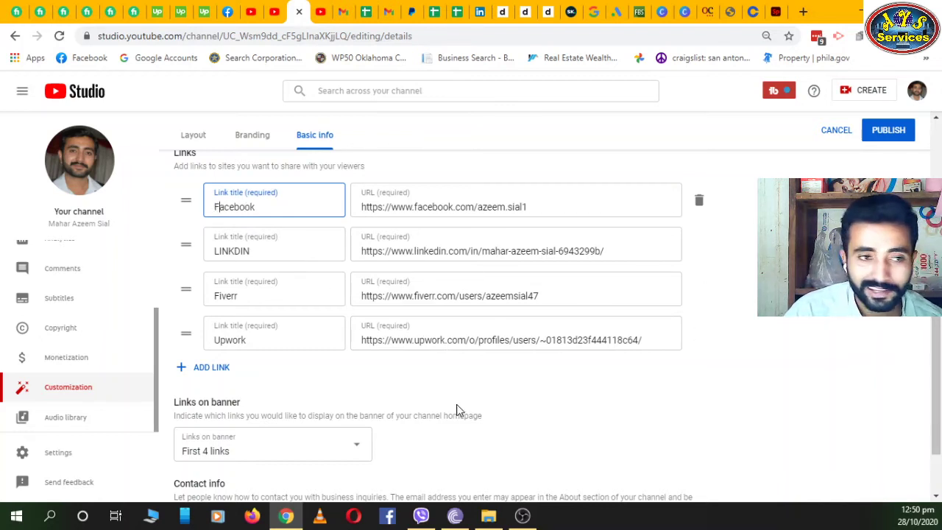
# - Set the links displayed on the channel banner to First 4 links
pyautogui.scroll(-1, 540, 384)
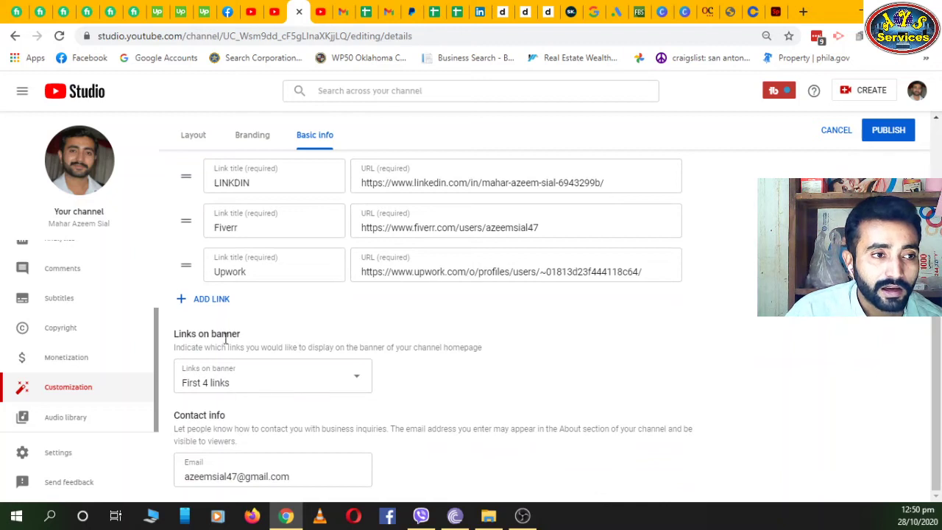
pyautogui.click(358, 379)
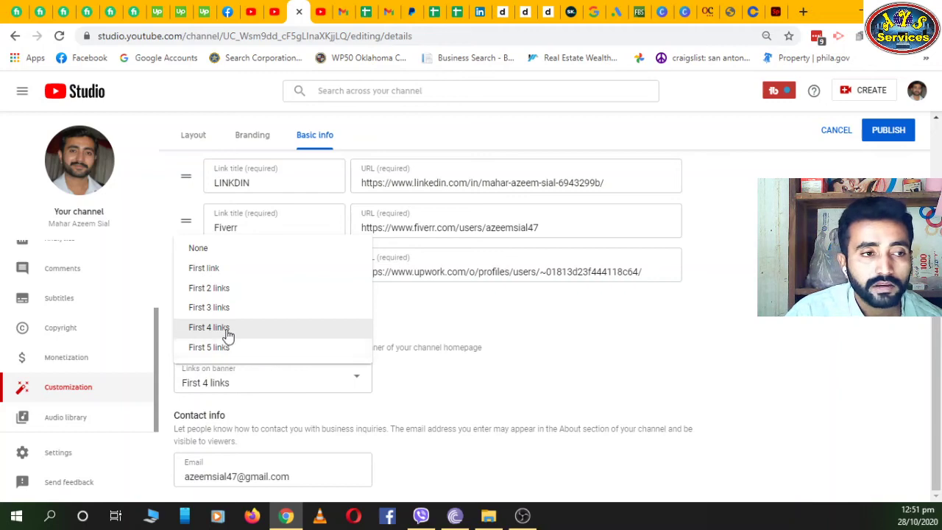
pyautogui.click(228, 331)
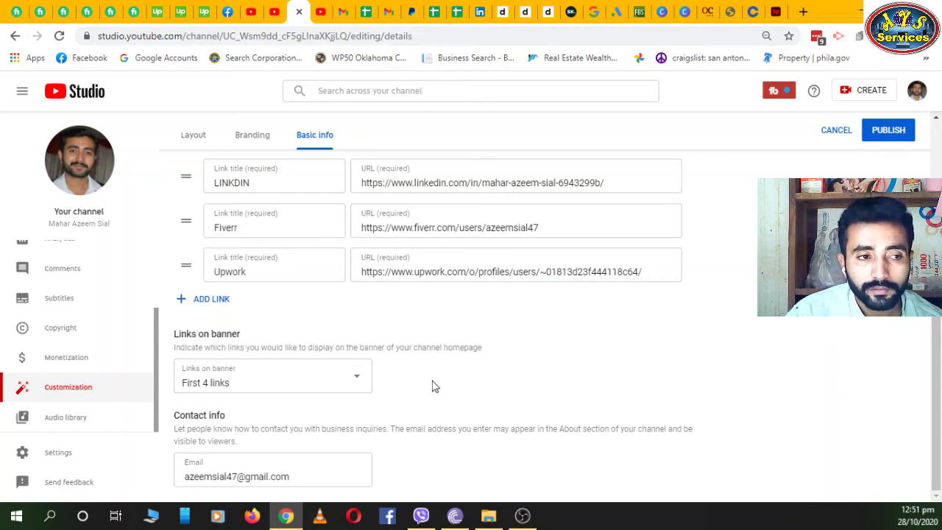
# - View the banner at the head of the public channel page and return to the channel's basic info
pyautogui.click(317, 14)
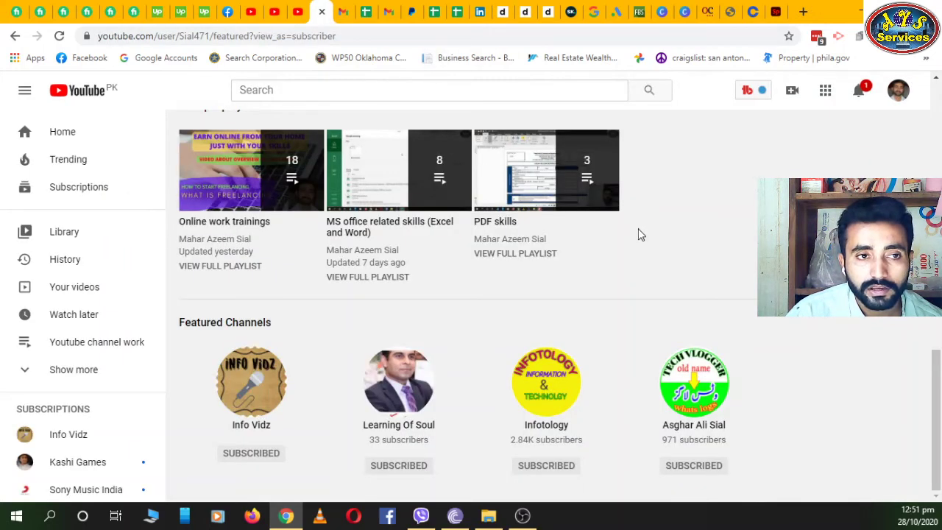
pyautogui.scroll(15, 639, 234)
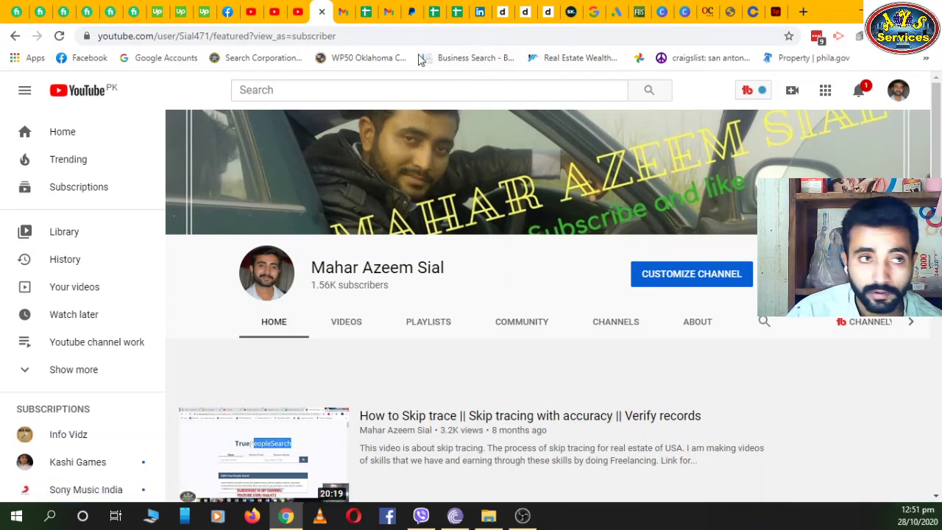
pyautogui.click(294, 12)
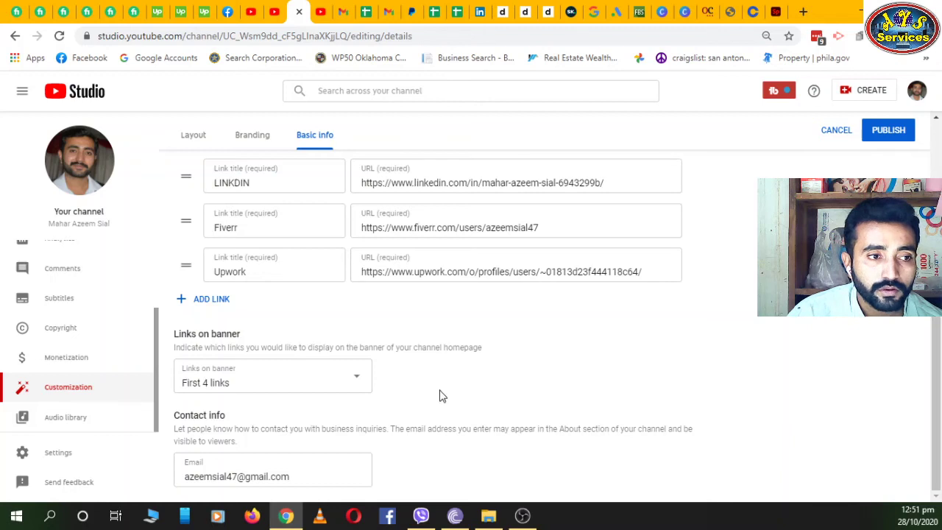
# - Check the contact email field and publish the updated basic info
pyautogui.click(314, 476)
pyautogui.click(469, 458)
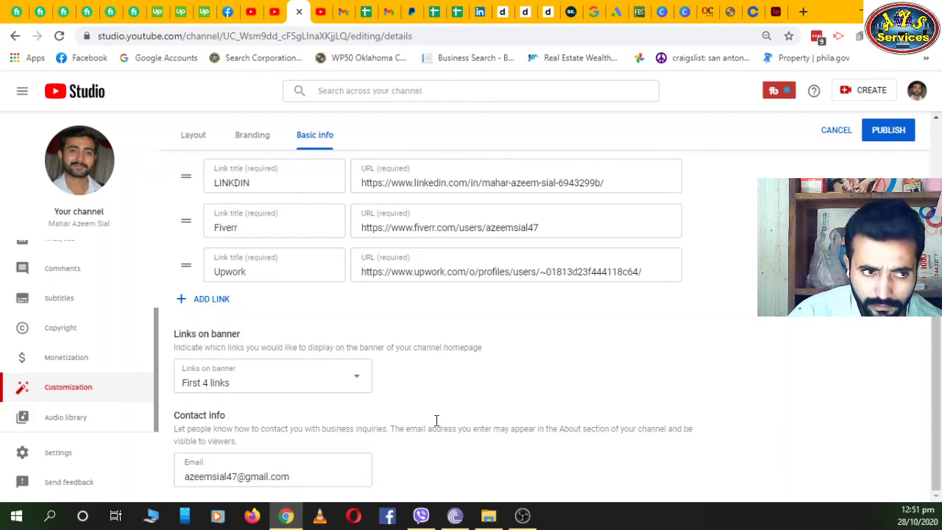
pyautogui.scroll(1, 390, 302)
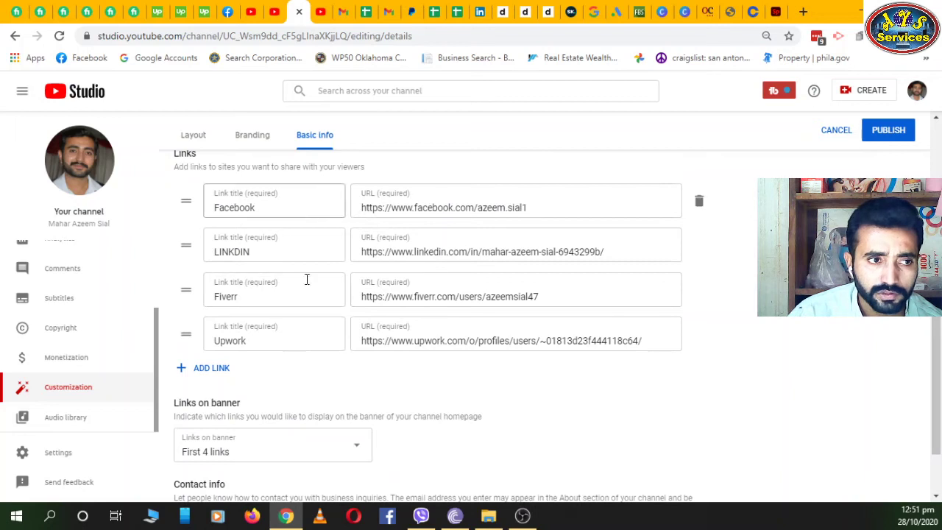
pyautogui.click(858, 138)
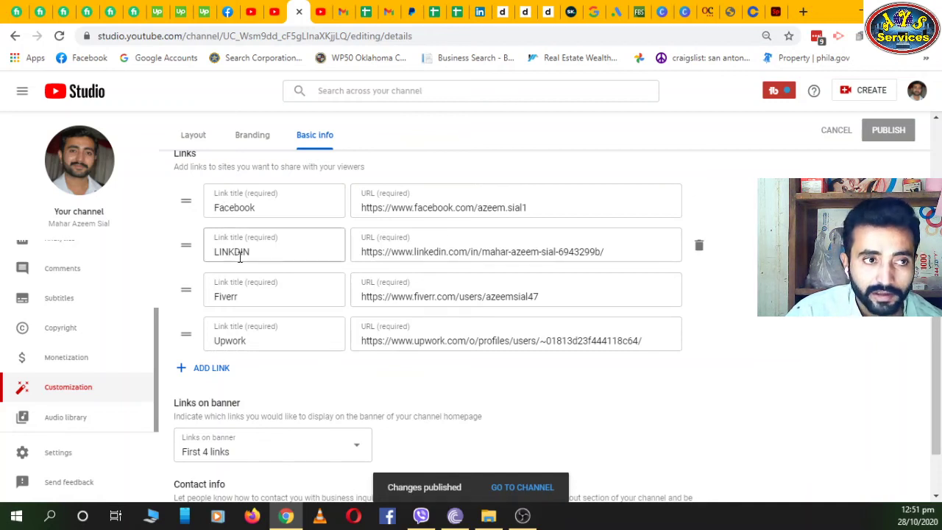
# - Review the remaining basic info, the branding images and the channel's layout sections down to Featured channels
pyautogui.scroll(-2, 447, 340)
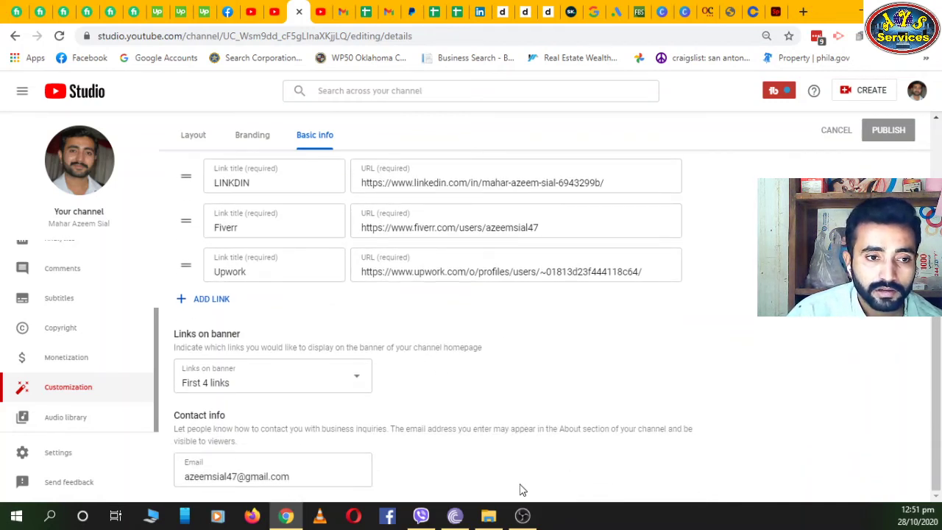
pyautogui.scroll(5, 517, 408)
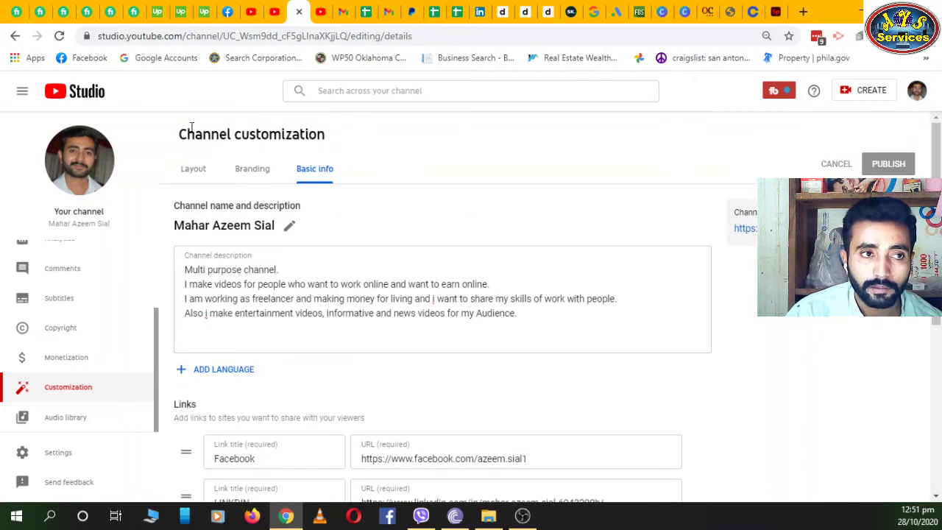
pyautogui.click(256, 175)
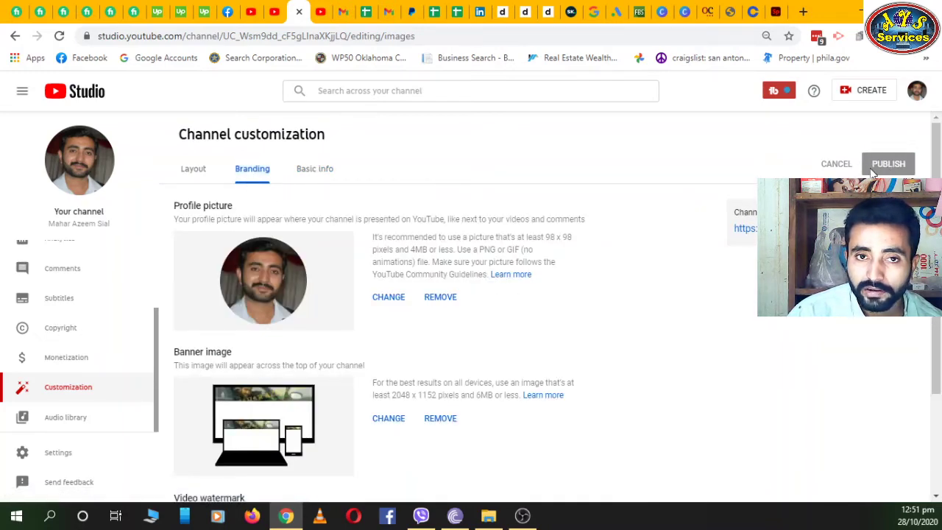
pyautogui.click(195, 172)
pyautogui.scroll(-5, 667, 353)
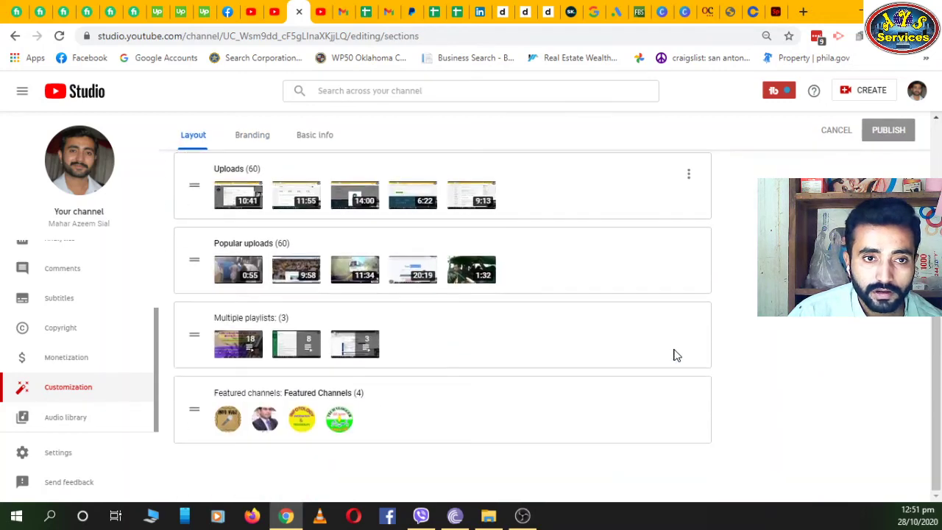